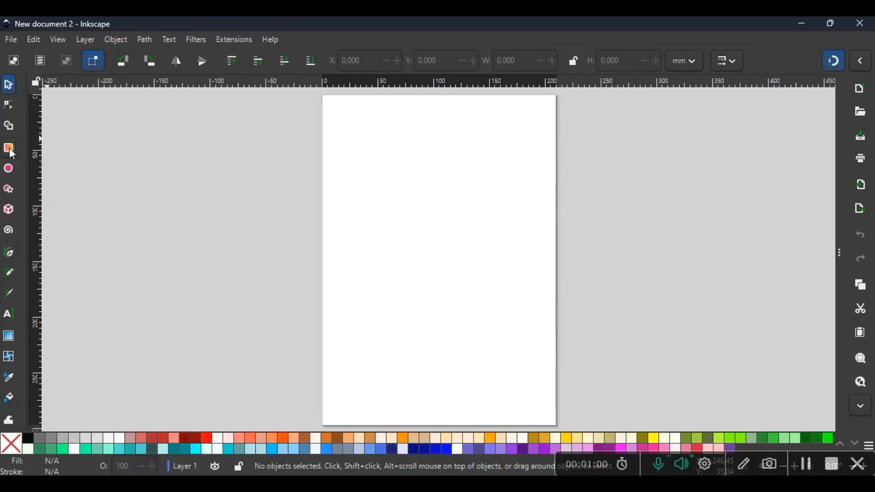
click(13, 154)
drag(351, 120, 472, 207)
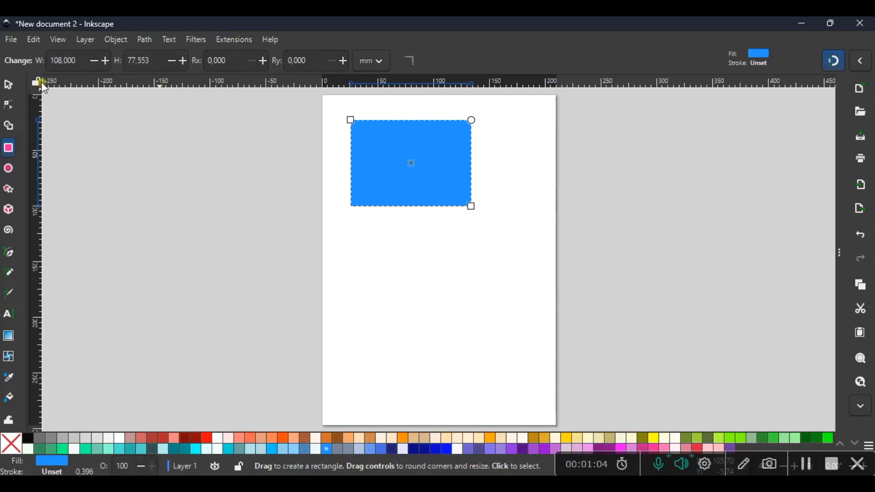
key(ctrl)
key(ctrl+z)
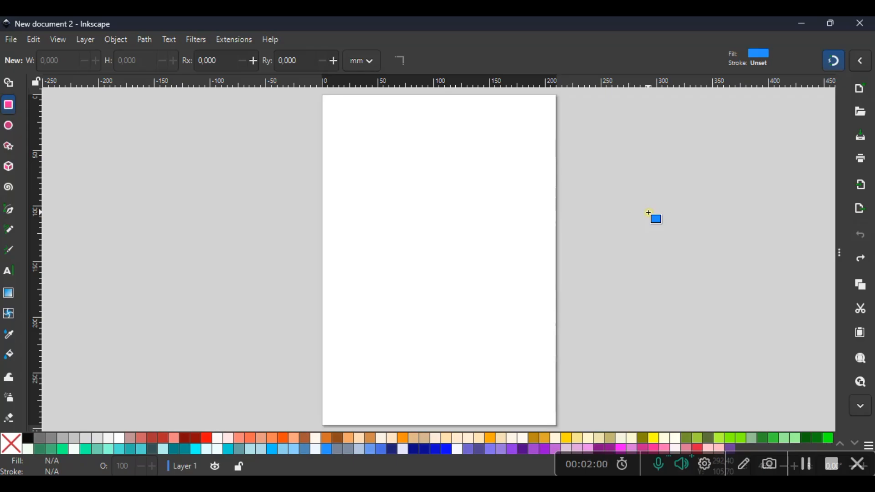
key(ctrl)
scroll(649, 213, down, 5)
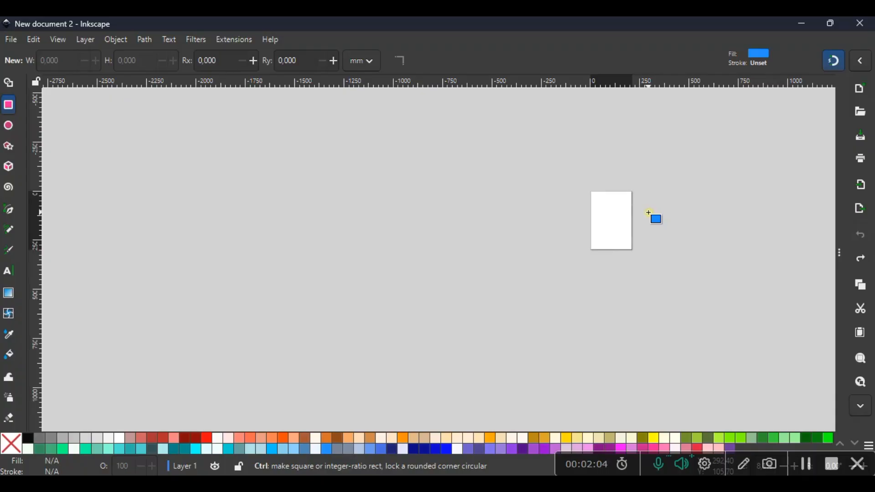
scroll(649, 213, down, 5)
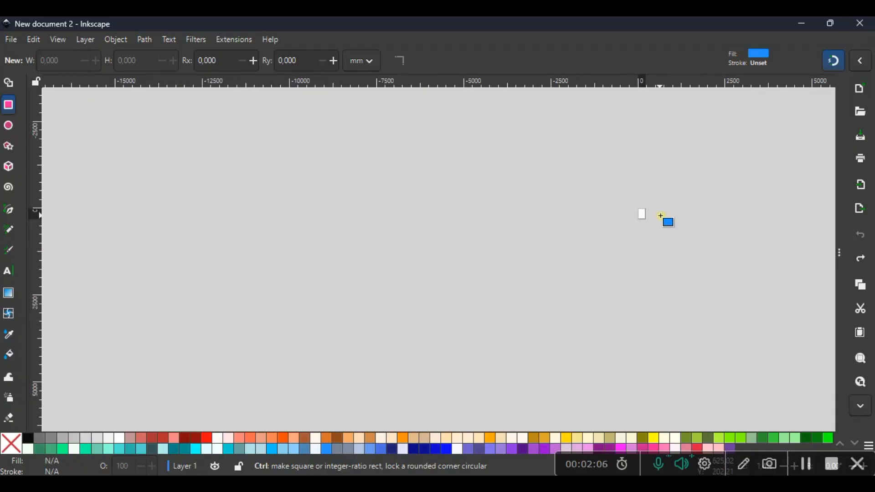
scroll(661, 215, down, 2)
scroll(661, 215, down, 1)
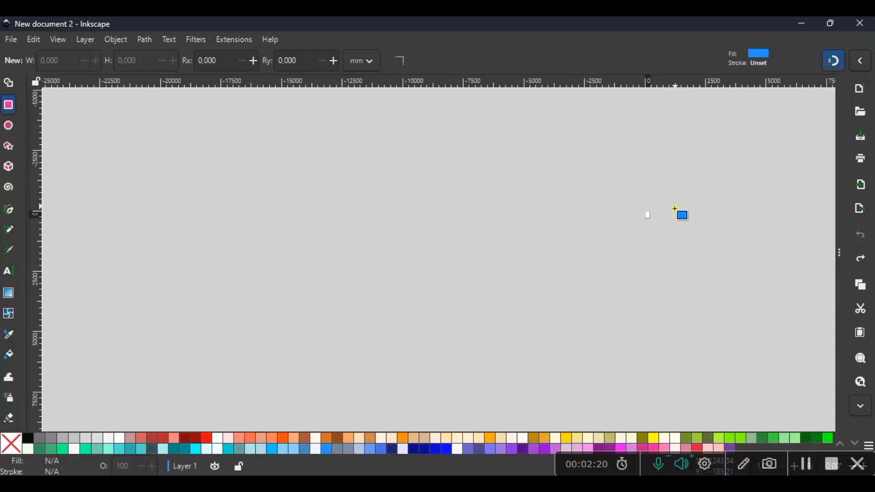
scroll(677, 210, up, 7)
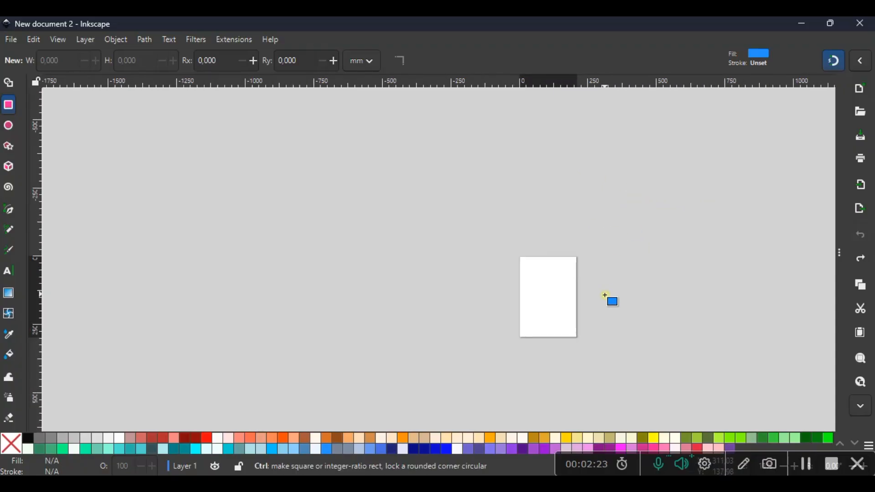
scroll(605, 295, up, 5)
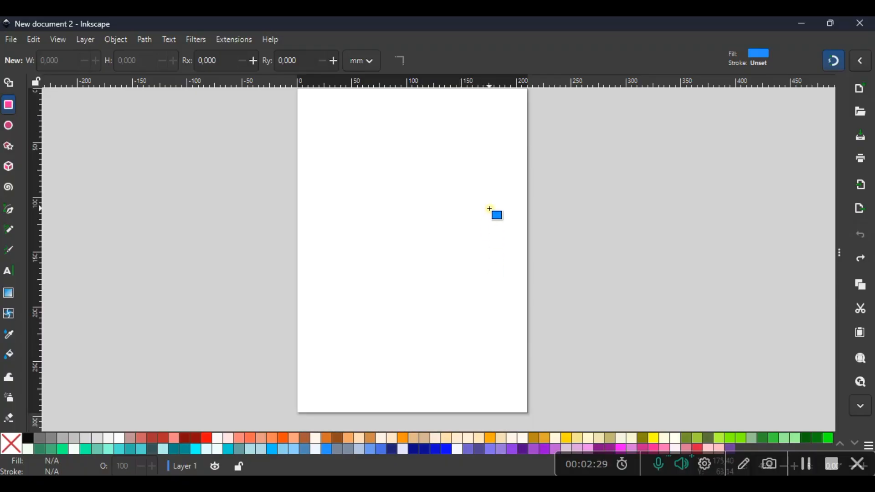
Draw a rectangle about 40 × 25 mm near the page's upper-left corner and enlarge it to about 56 × 38 mm.
scroll(489, 208, down, 1)
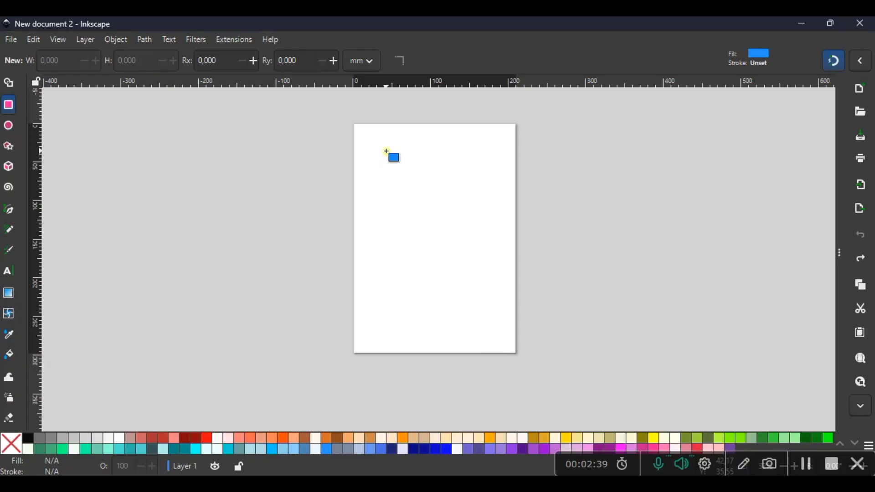
mouse_move(386, 150)
mouse_down()
mouse_move(407, 181)
mouse_move(487, 199)
mouse_move(417, 172)
mouse_up()
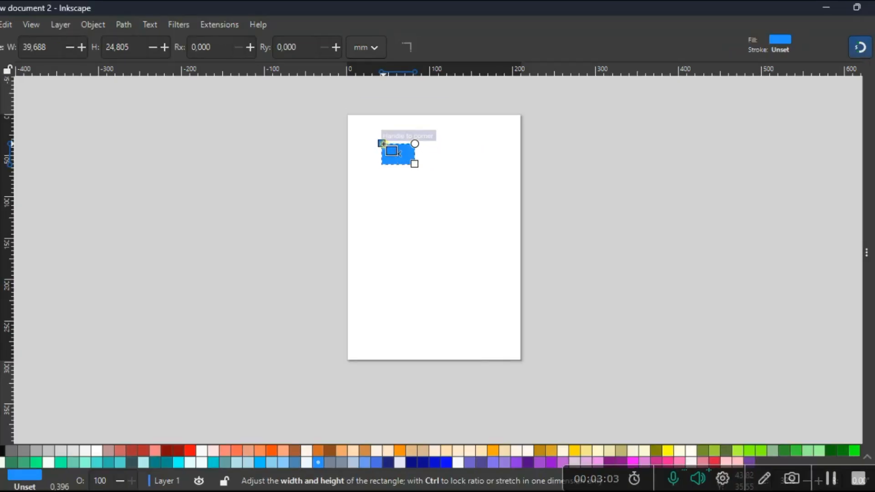
mouse_move(382, 143)
mouse_down()
mouse_move(392, 144)
mouse_move(379, 152)
mouse_move(385, 124)
mouse_move(377, 140)
mouse_move(353, 136)
mouse_move(364, 117)
mouse_move(321, 128)
mouse_move(369, 131)
mouse_move(365, 121)
mouse_move(369, 133)
mouse_up()
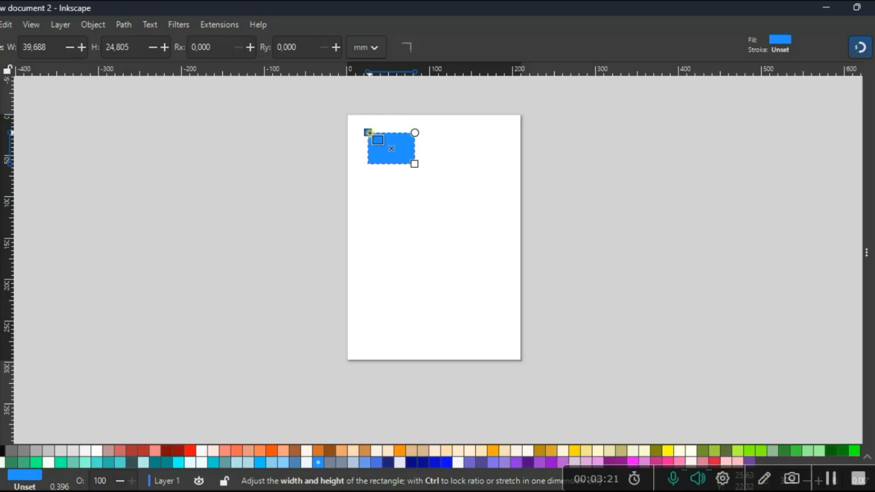
drag(370, 133, 369, 132)
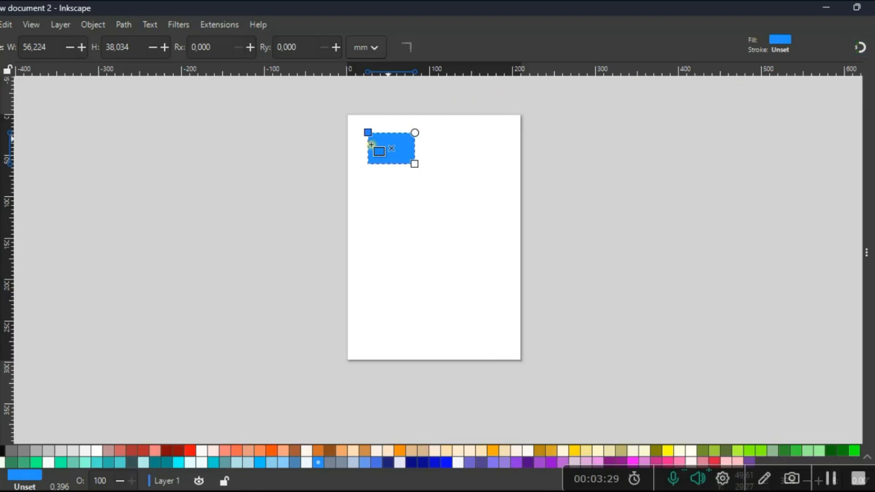
With snapping off, resize the rectangle by its upper-left corner to about 51 × 60 mm, its top edge on the page's top edge.
drag(369, 132, 378, 105)
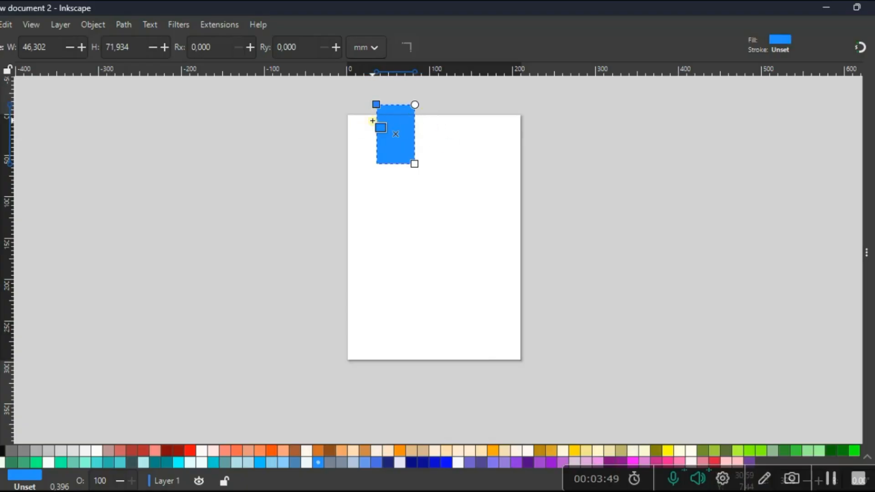
drag(376, 105, 373, 122)
scroll(389, 112, up, 6)
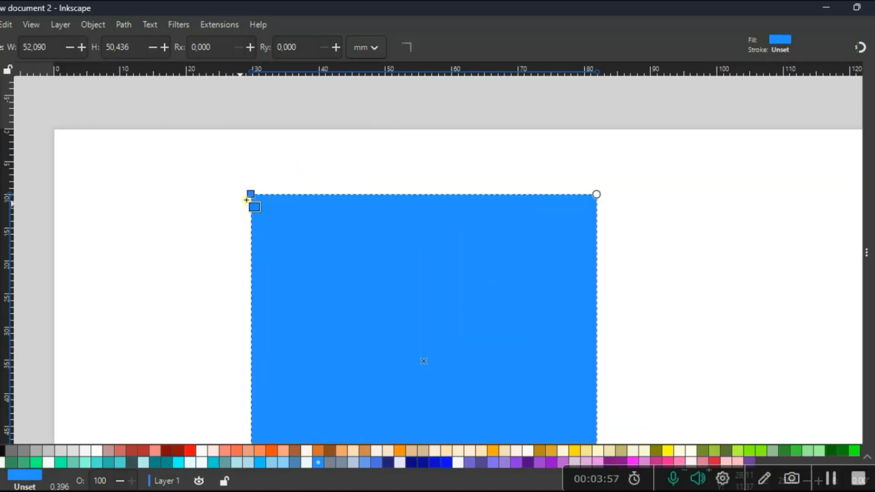
scroll(326, 144, up, 3)
drag(117, 288, 131, 107)
scroll(166, 177, down, 6)
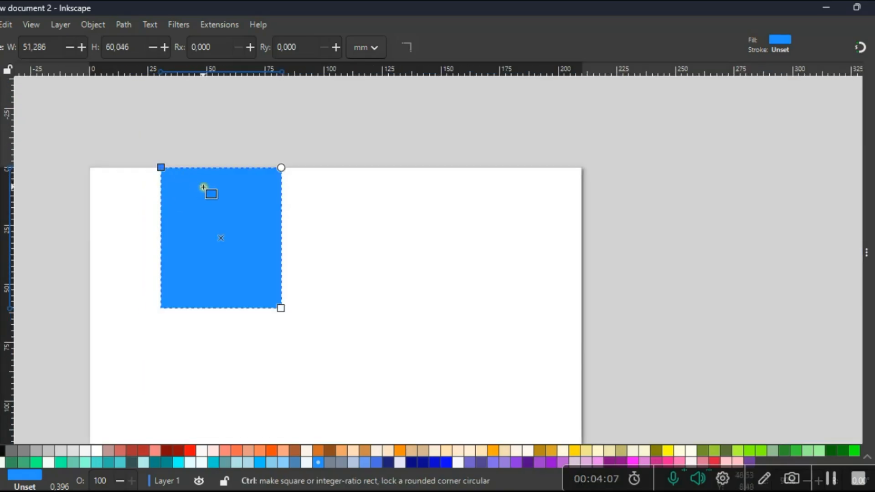
Turn snapping back on and resize the rectangle by its upper-left corner to about 71 × 54 mm.
click(862, 48)
drag(161, 167, 114, 182)
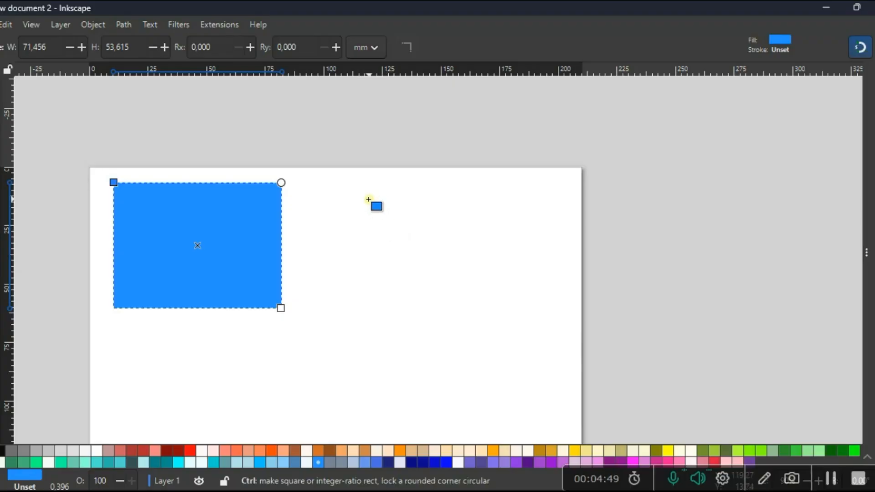
Draw a second rectangle to the right of the first, enlarge it to about 77 × 59 mm and round its corners by about 17 mm.
drag(369, 199, 511, 331)
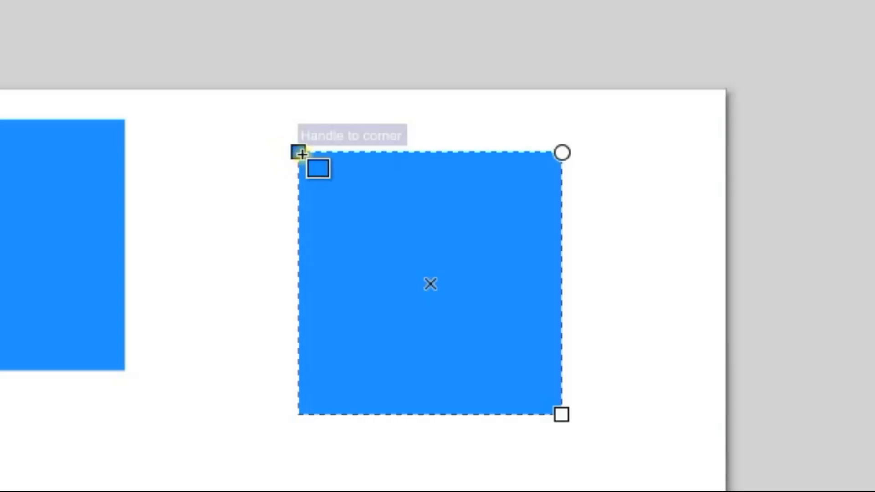
drag(298, 152, 204, 138)
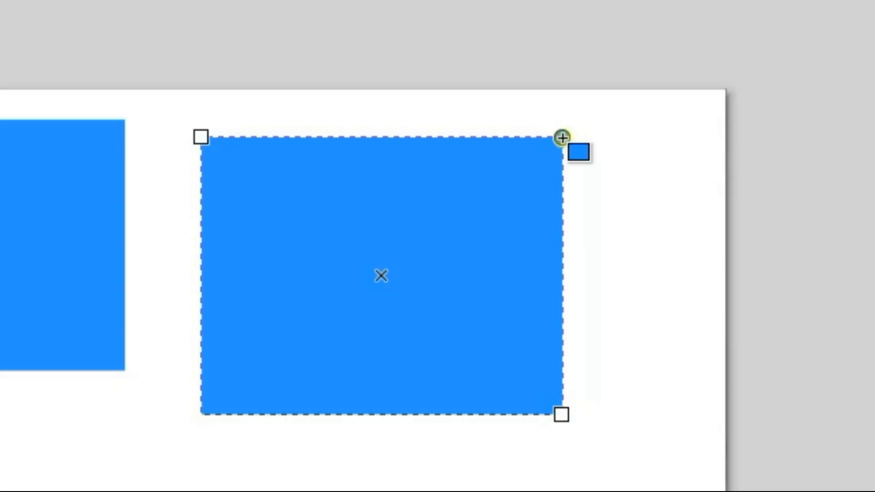
drag(562, 137, 562, 215)
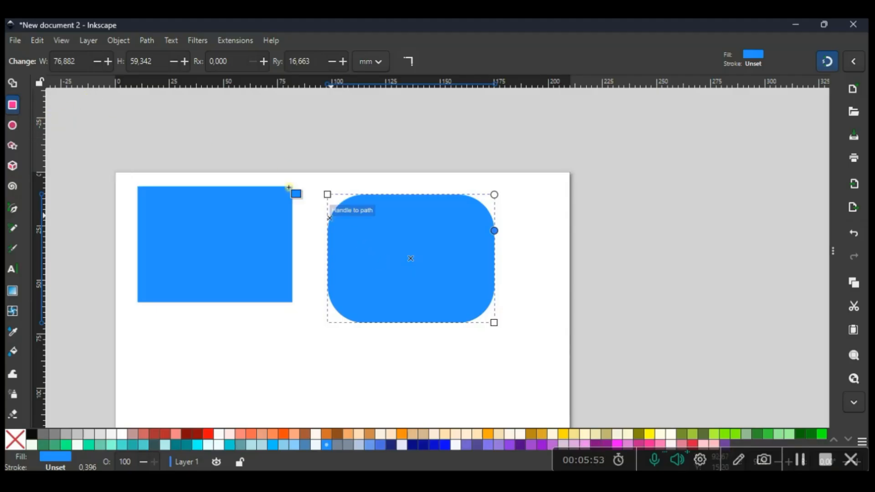
Draw a third rectangle with rounded corners, about 86 × 36 mm, below the other two.
scroll(19, 108, up, 2)
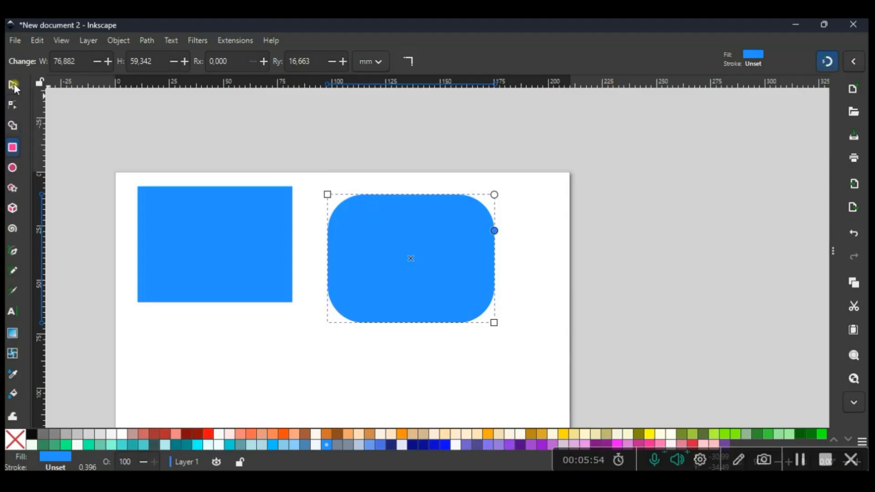
click(14, 87)
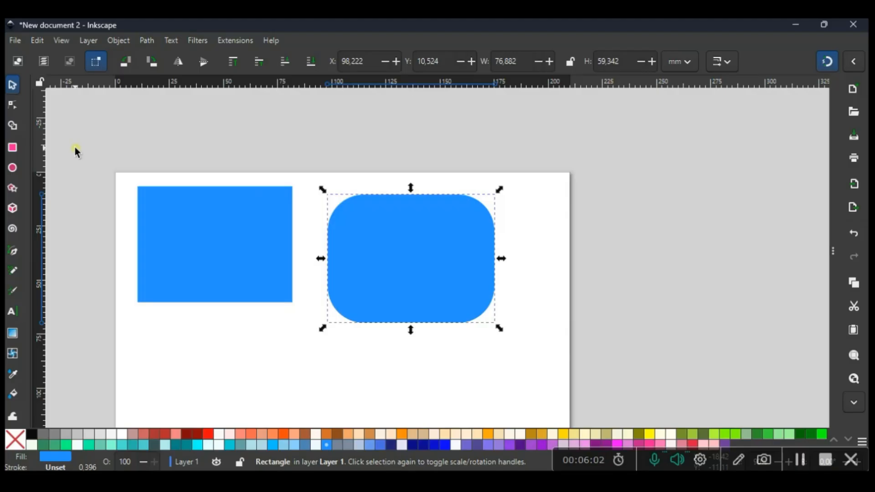
click(13, 149)
drag(202, 326, 388, 404)
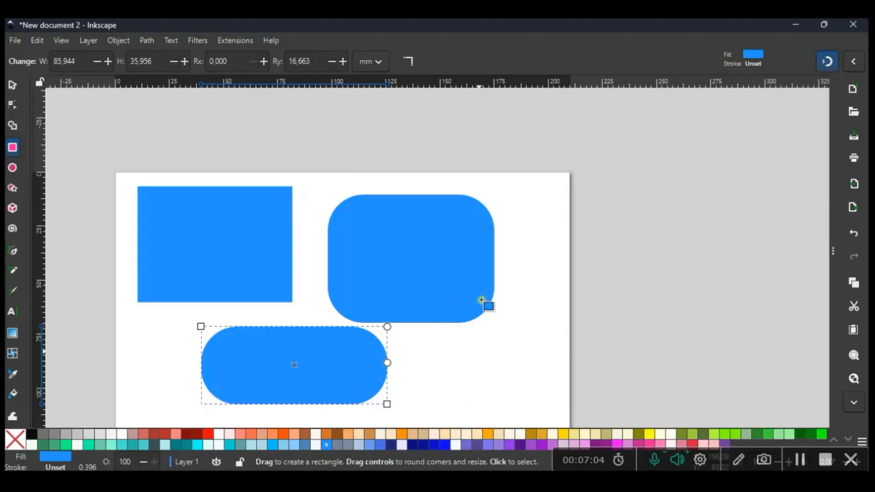
Try making the lower rectangle's corners sharp, and cut that rectangle from the page.
click(412, 60)
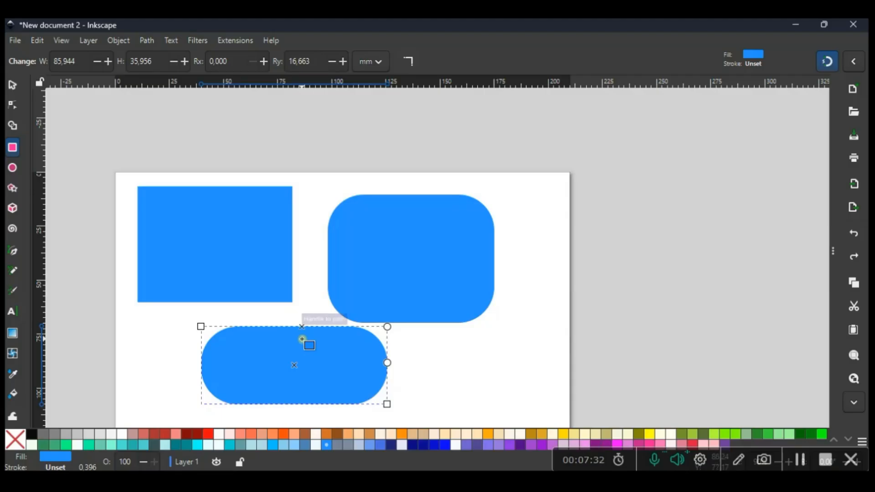
right_click(303, 341)
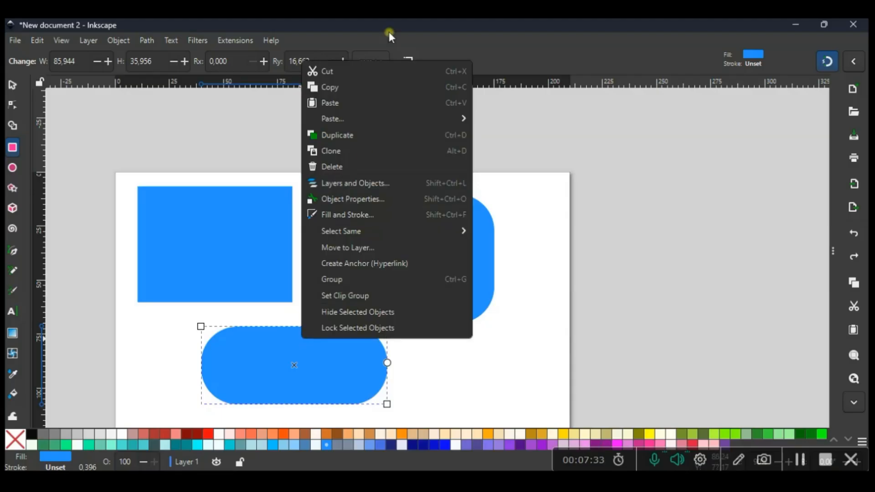
click(337, 72)
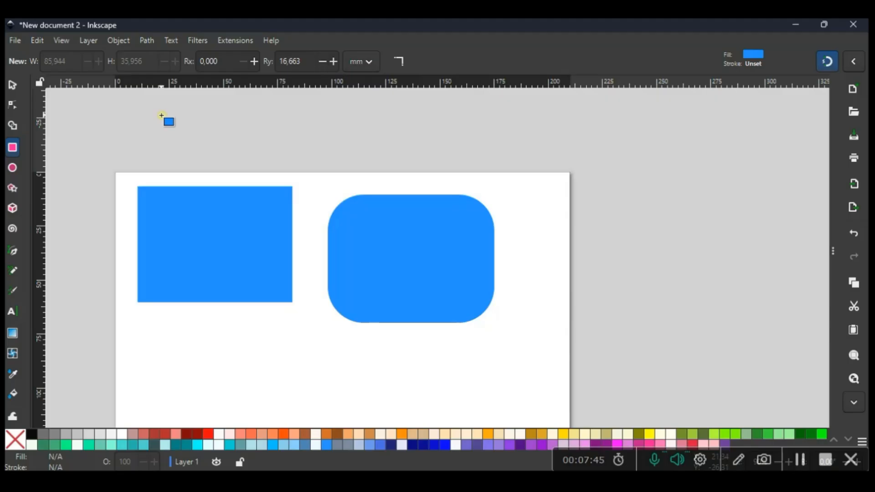
Fill the sharp-cornered rectangle with yellow and keep it selected with the Selector tool.
click(234, 224)
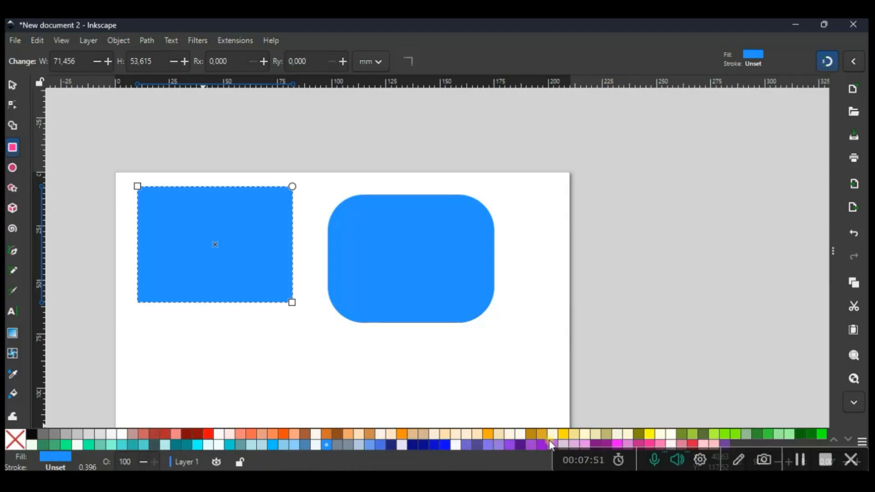
click(652, 435)
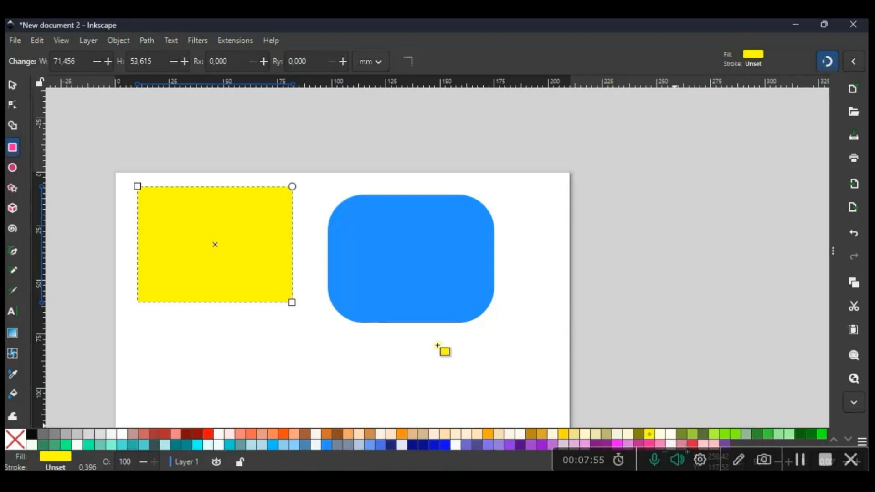
click(14, 86)
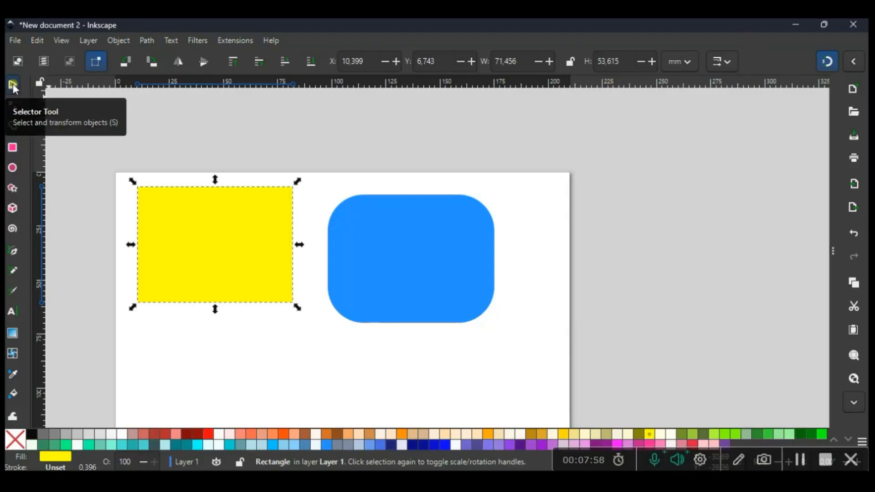
Try drawing another rectangle below the blue rounded rectangle.
click(14, 150)
drag(340, 339, 458, 418)
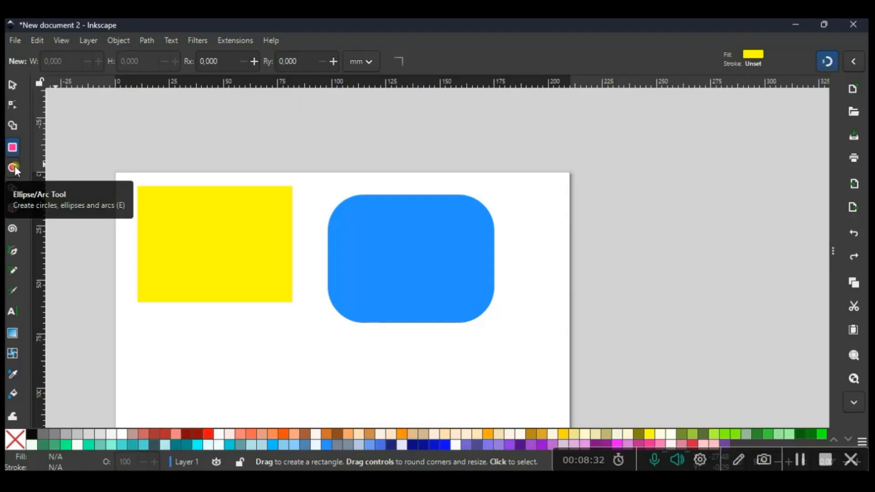
Draw a yellow ellipse about 52 × 42 mm below the yellow rectangle.
click(13, 168)
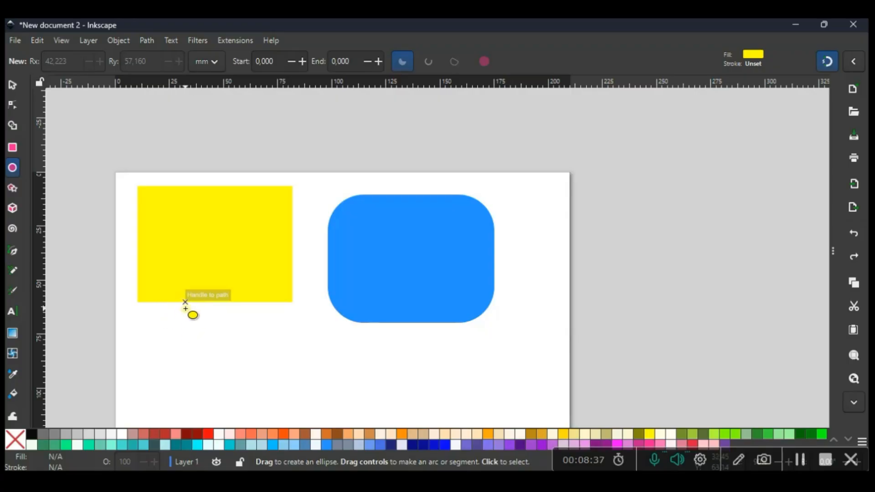
drag(186, 318, 343, 413)
drag(339, 420, 300, 412)
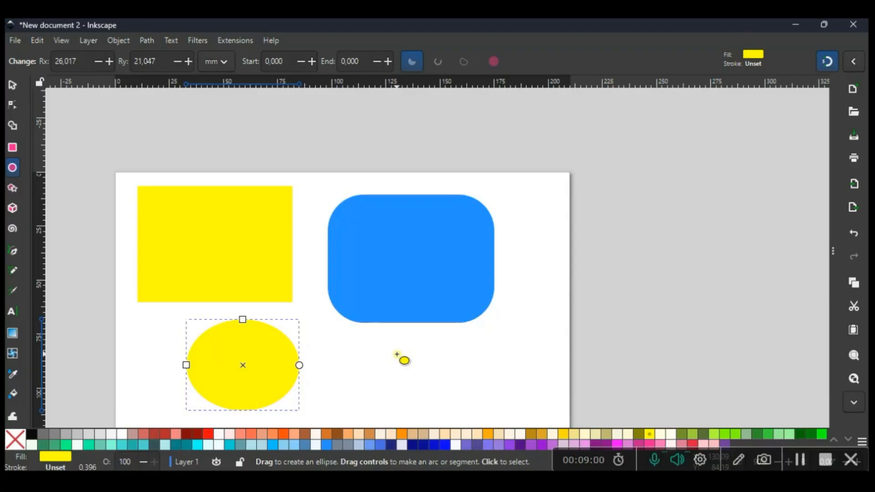
Draw a perfect circle about 33 mm in diameter below the blue rounded rectangle, constraining its ratio to 1:1.
key(ctrl)
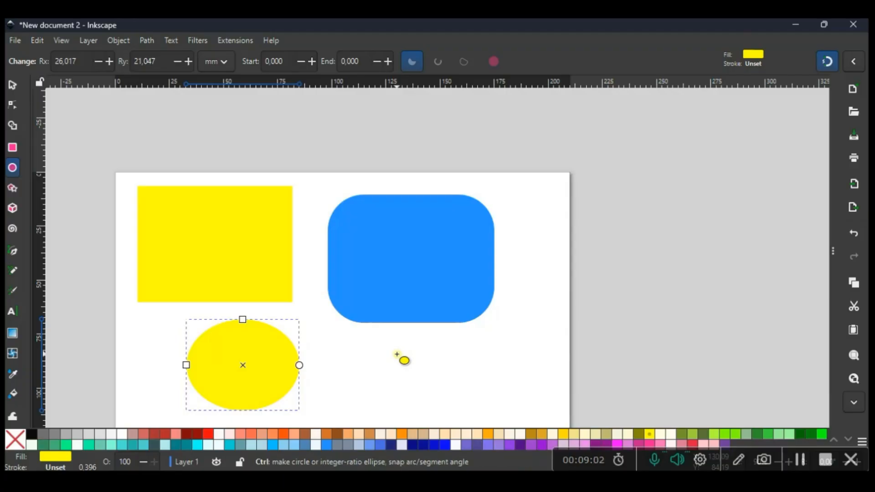
drag(393, 346, 478, 418)
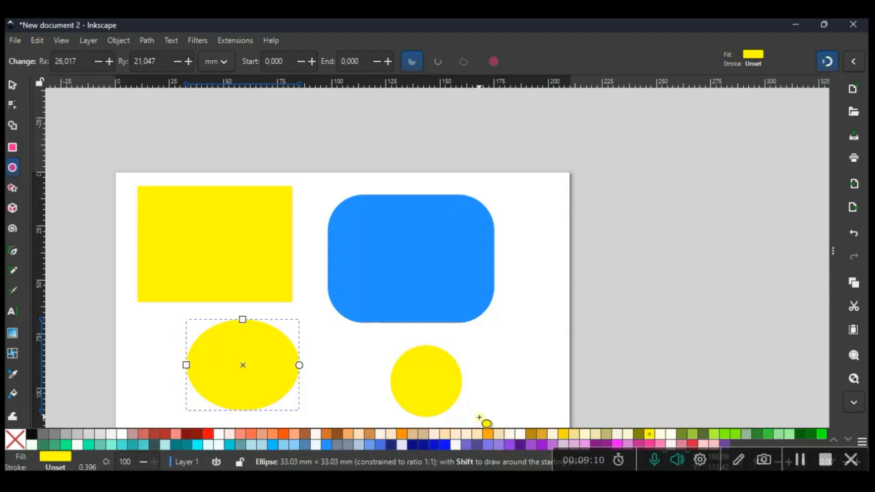
drag(478, 417, 481, 417)
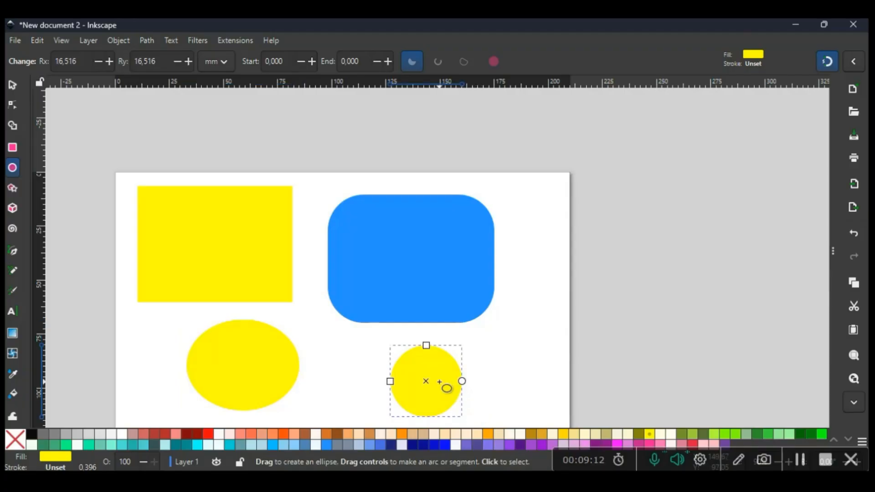
Stretch the circle vertically into an ellipse with a vertical radius of about 27 mm, reaching the blue rectangle's lower edge.
scroll(444, 338, down, 3)
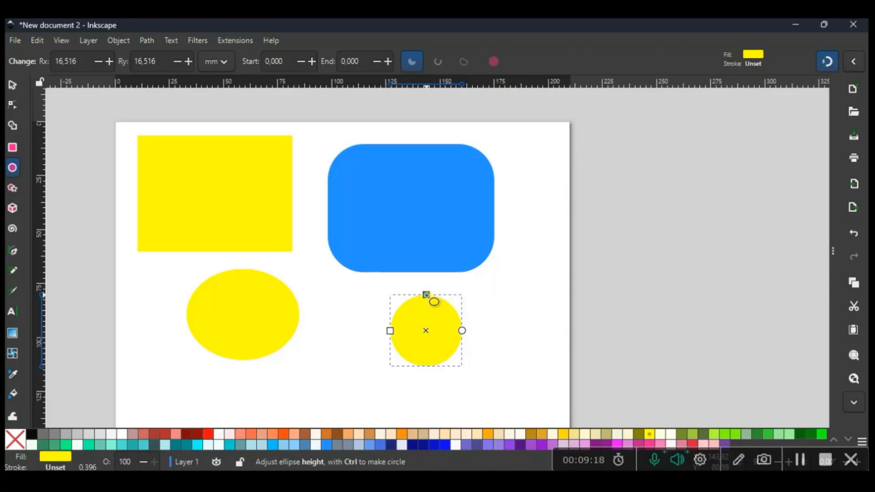
mouse_move(426, 295)
mouse_down()
mouse_move(426, 272)
mouse_move(426, 286)
mouse_up()
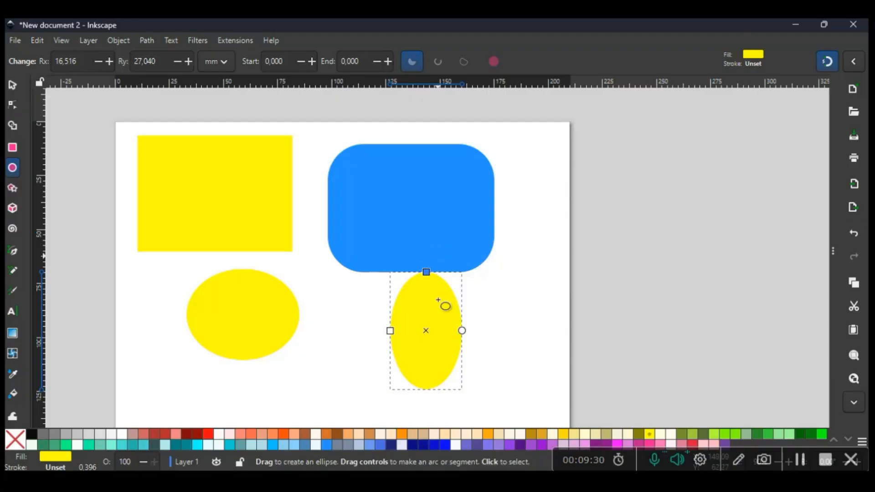
Widen the ellipse below the blue rectangle to a horizontal radius of about 40 mm and open it into a slice ending at about 312°.
drag(390, 331, 353, 339)
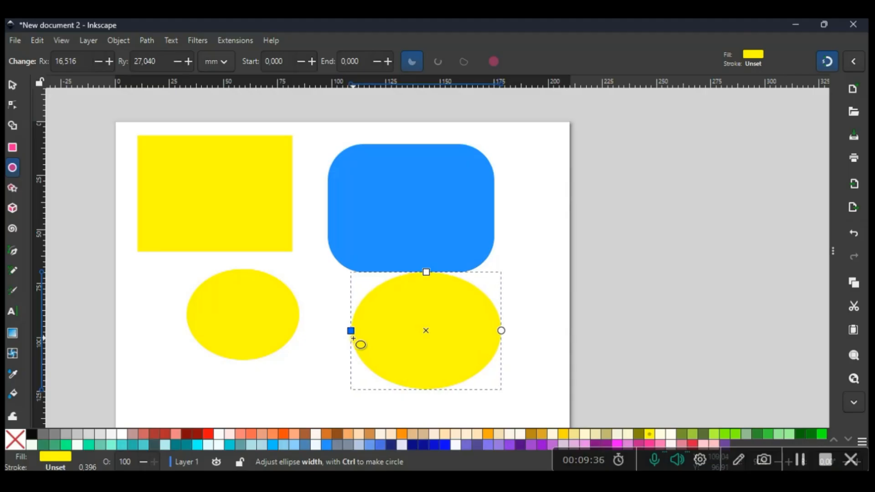
drag(353, 339, 350, 339)
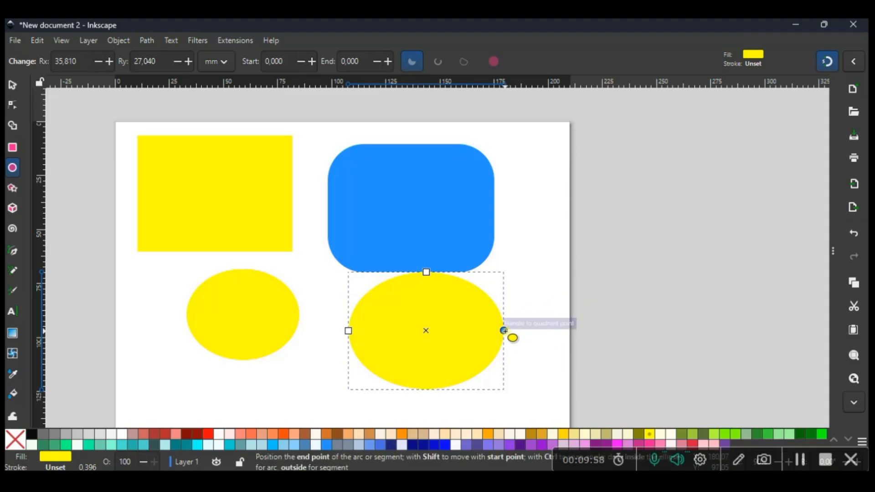
mouse_move(504, 330)
mouse_down()
mouse_move(468, 307)
mouse_move(451, 315)
mouse_move(467, 298)
mouse_move(439, 292)
mouse_move(476, 305)
mouse_move(456, 306)
mouse_up()
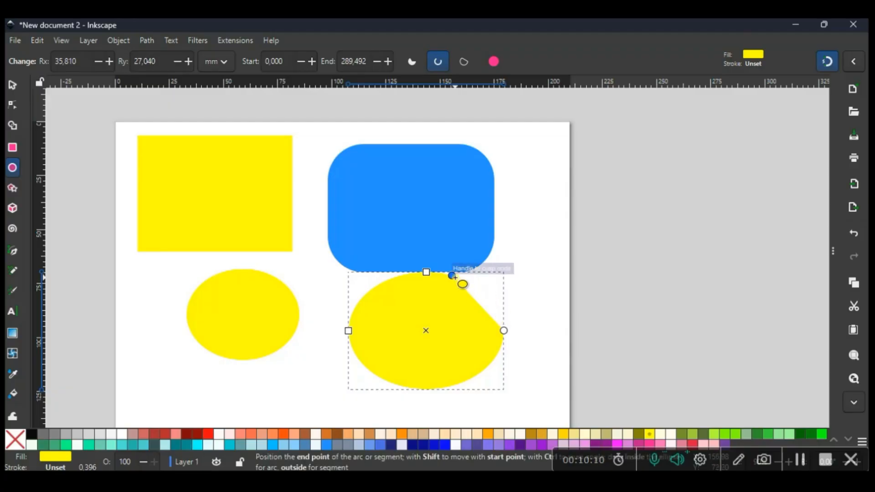
mouse_move(454, 276)
mouse_down()
mouse_move(525, 267)
mouse_move(560, 291)
mouse_move(523, 236)
mouse_move(556, 269)
mouse_move(531, 240)
mouse_move(538, 251)
mouse_up()
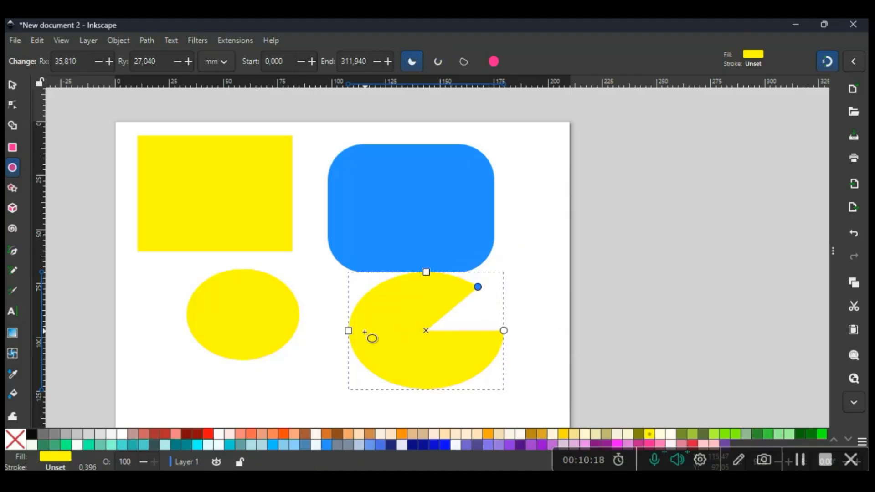
mouse_move(349, 331)
mouse_down()
mouse_move(386, 336)
mouse_move(339, 331)
mouse_up()
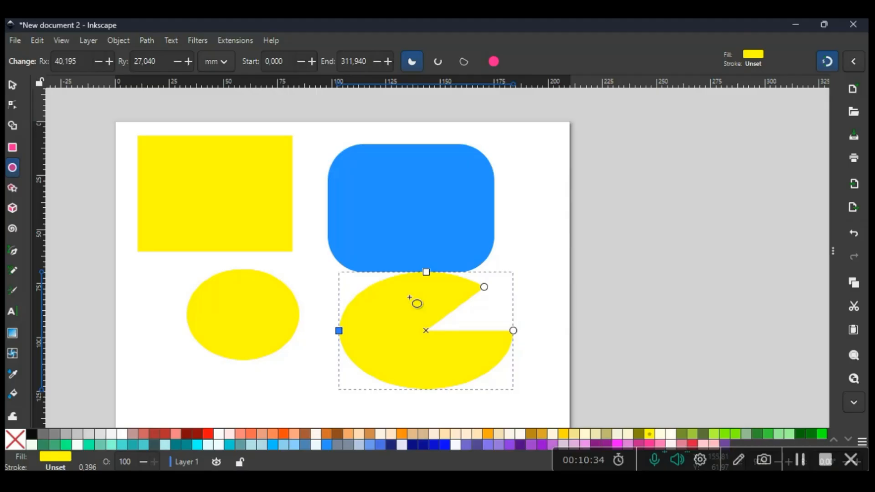
Draw a whole red ellipse about 26 × 30 mm below the uncut yellow ellipse, with no arc or segment cut out.
scroll(288, 370, down, 5)
drag(167, 284, 224, 348)
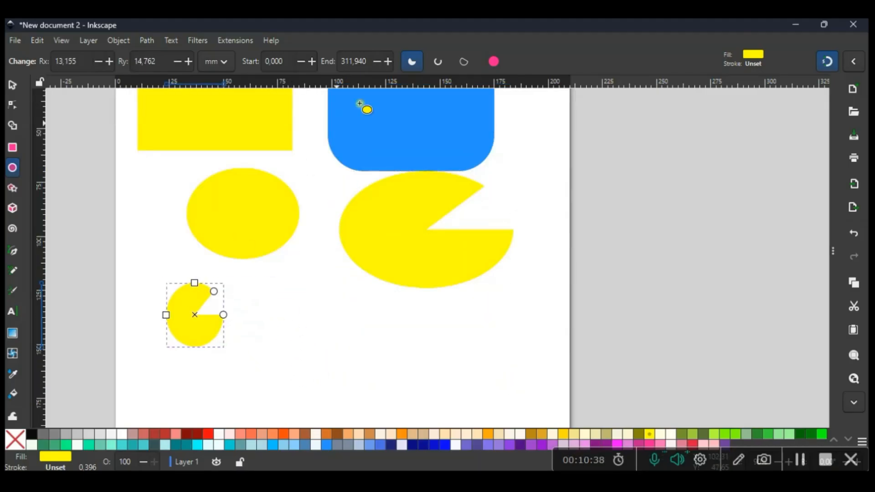
click(496, 61)
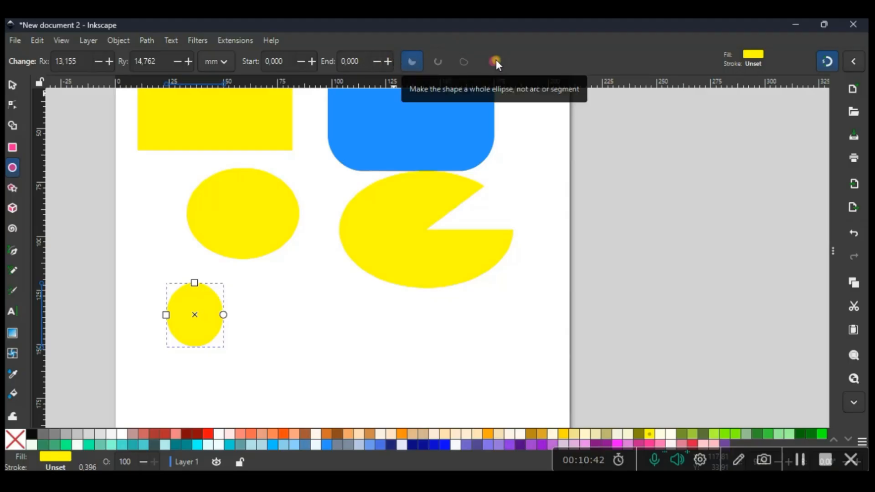
click(210, 435)
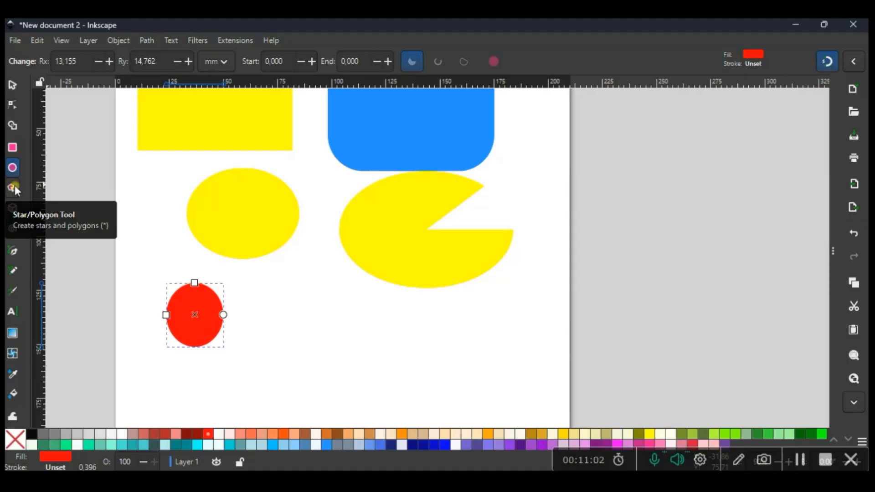
Draw a red star about 48 mm wide beside the red ellipse, with 7 corners and a spoke ratio of 0.5.
click(13, 187)
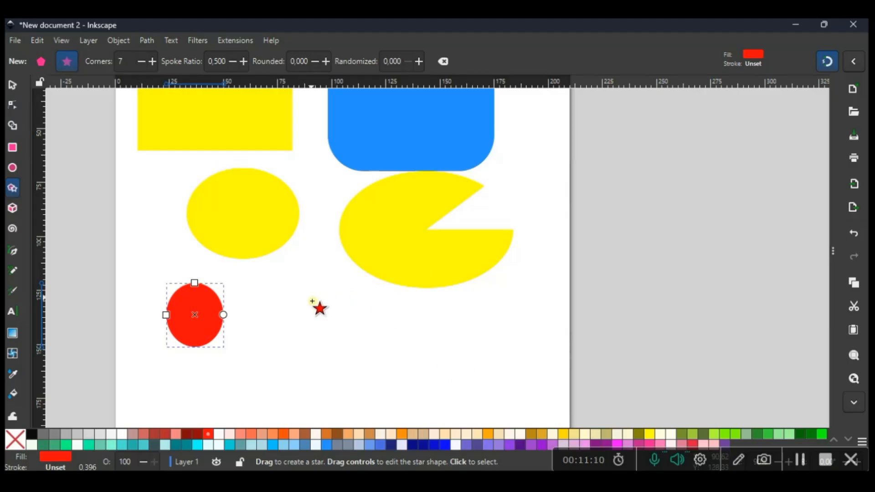
drag(312, 298, 353, 348)
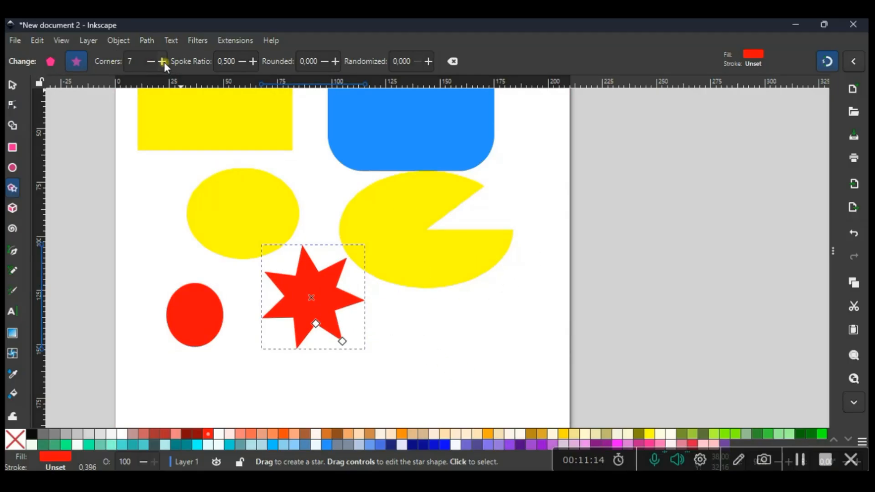
Try 6 and 8 corners on the red star and its regular polygon form, and undo these changes.
click(149, 61)
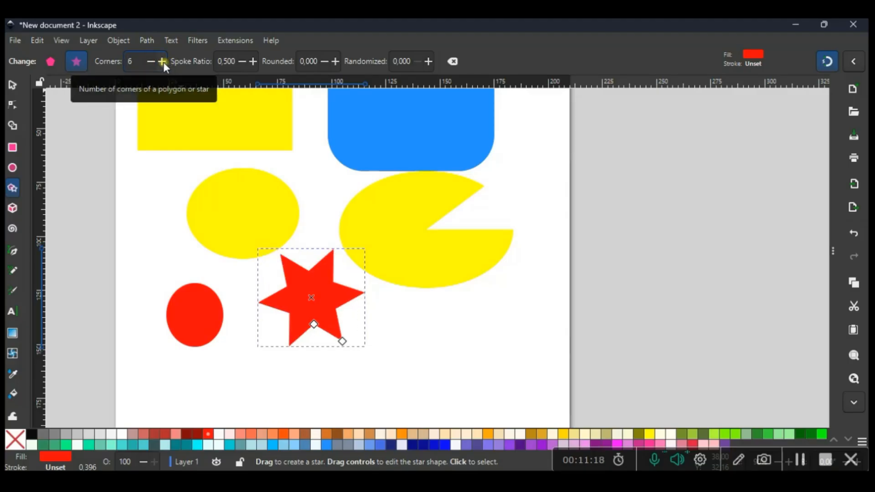
click(163, 62)
click(163, 62)
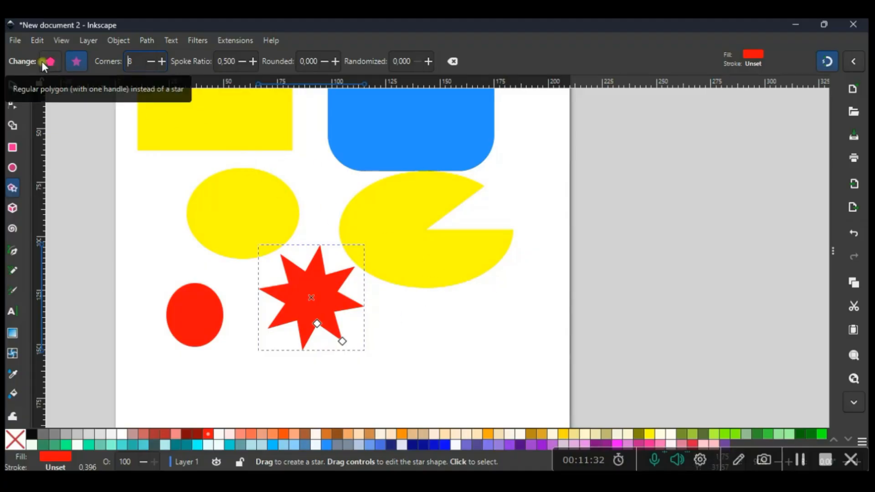
click(57, 67)
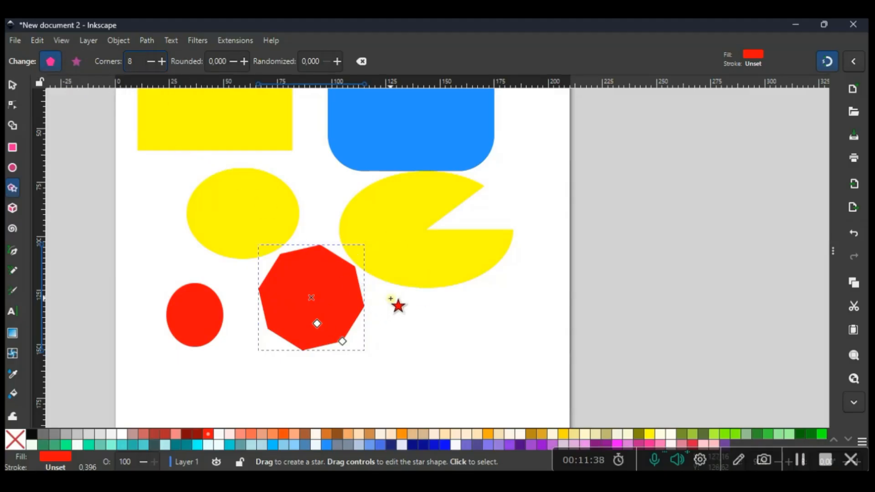
key(ctrl+z)
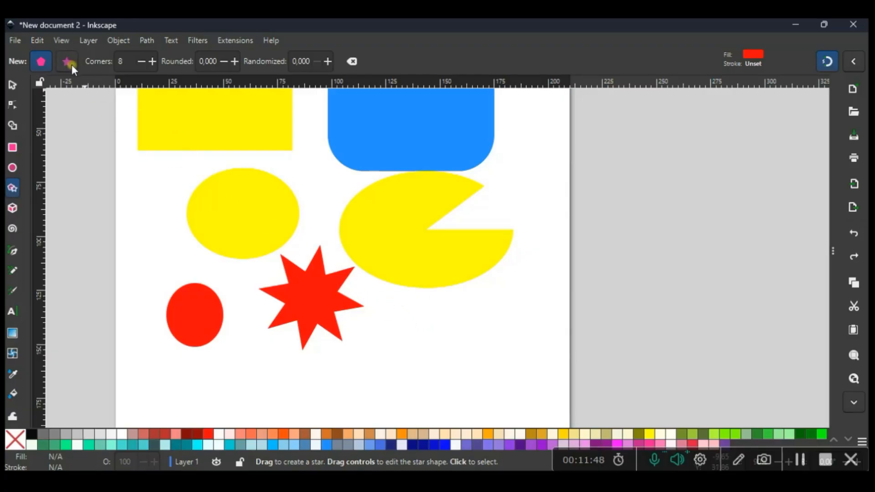
key(ctrl+z)
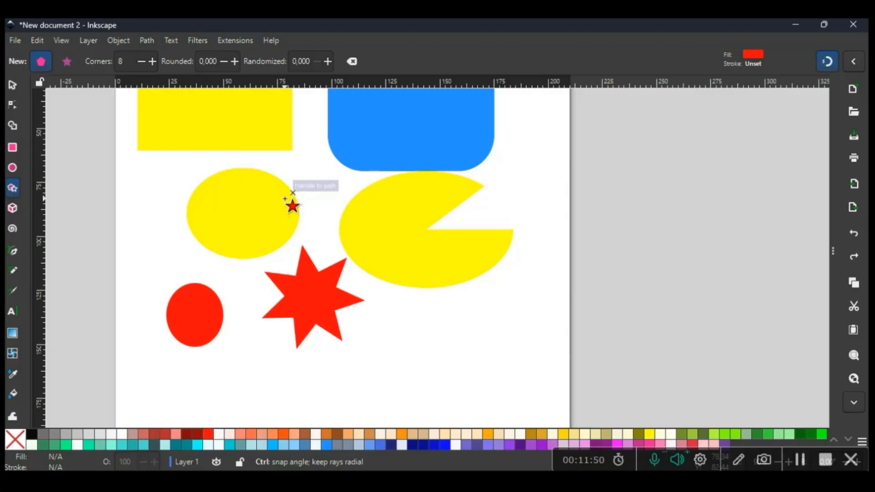
click(67, 61)
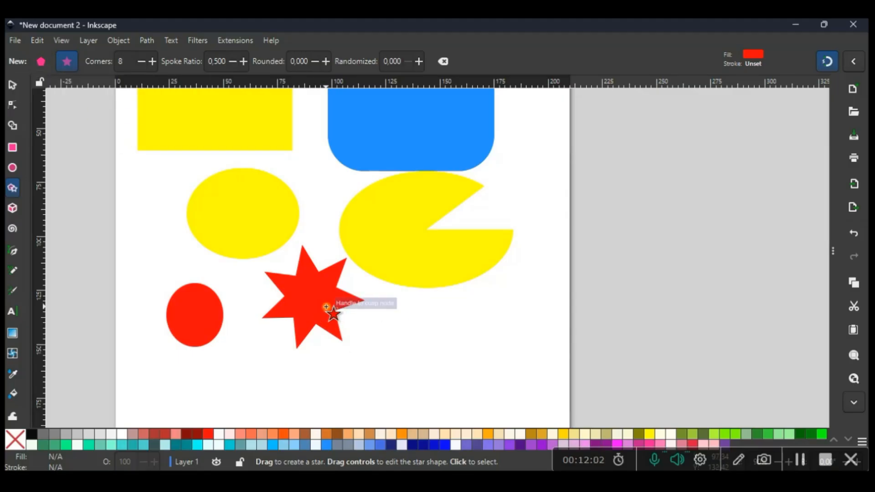
click(42, 62)
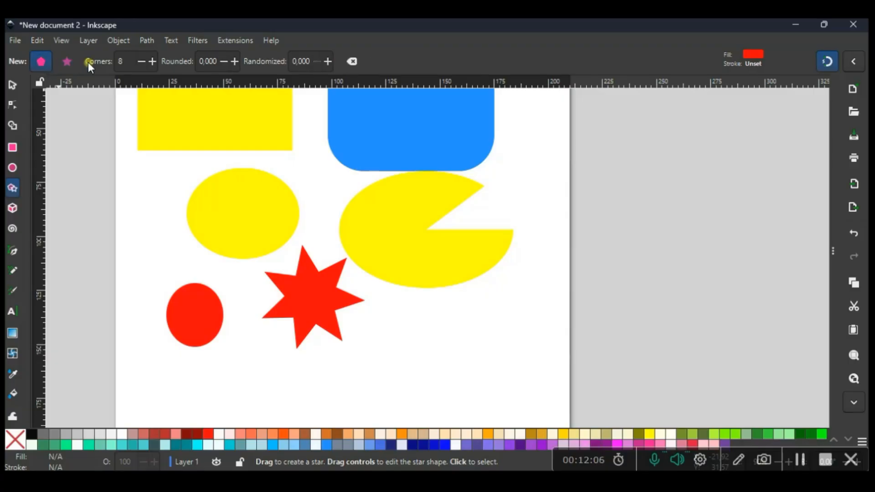
click(67, 62)
click(330, 276)
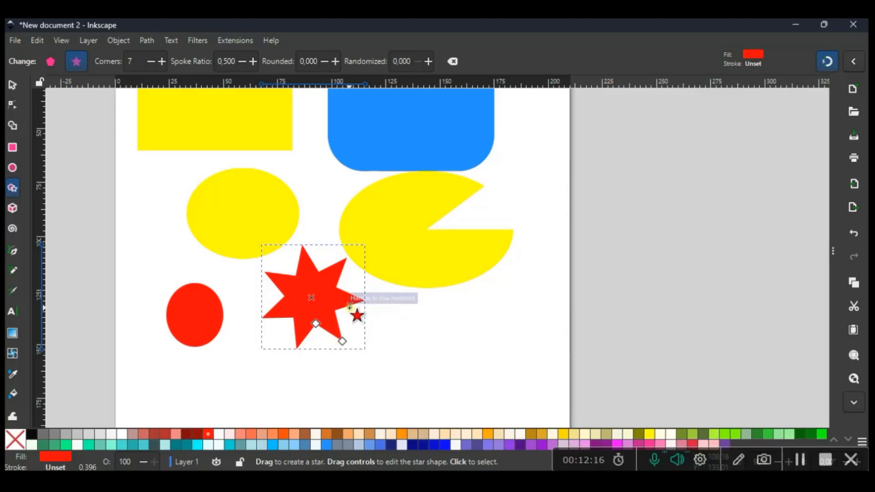
click(486, 326)
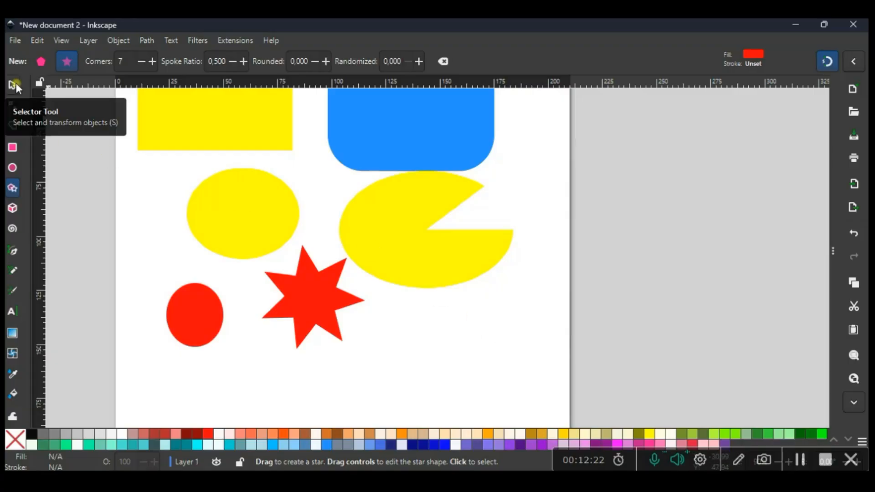
click(332, 302)
click(451, 336)
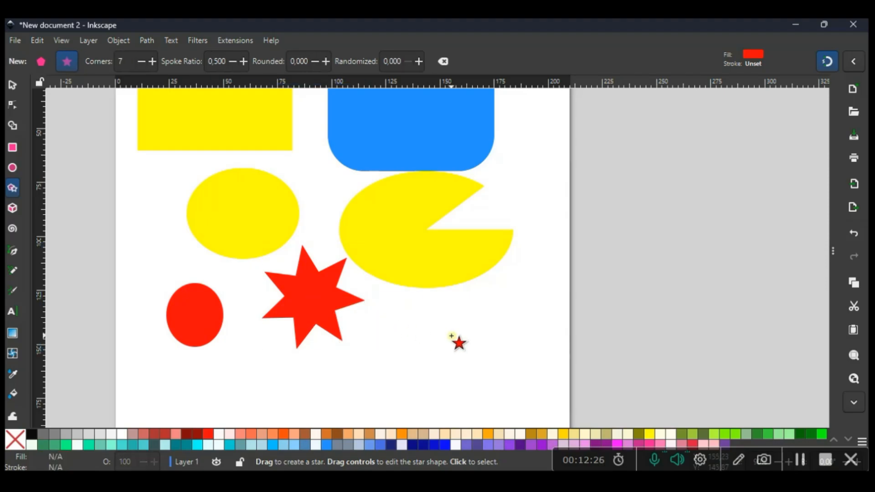
Draw a red regular polygon with 7 corners, about 20 mm wide, and move it down clear of the cut yellow ellipse.
click(41, 61)
drag(428, 303, 443, 321)
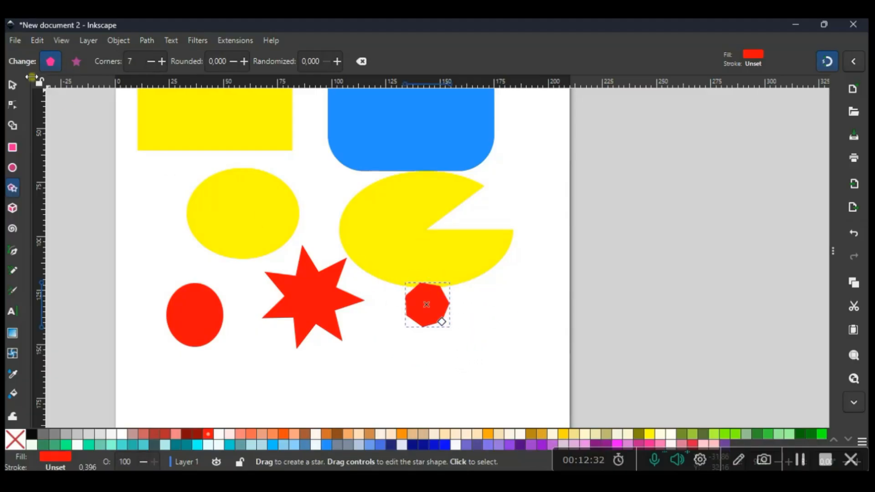
click(13, 85)
drag(436, 315, 437, 342)
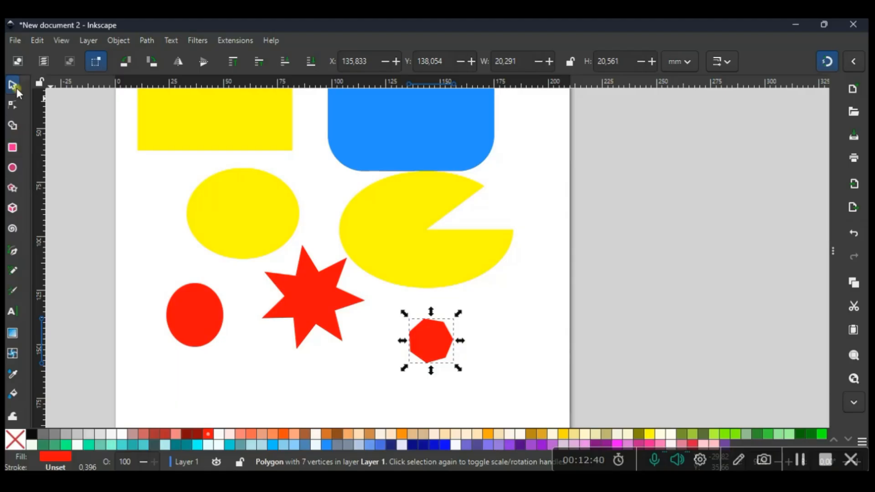
Draw a second red polygon to the right of the small one and reset its parameters to the default five-pointed star.
click(12, 188)
drag(506, 301, 534, 320)
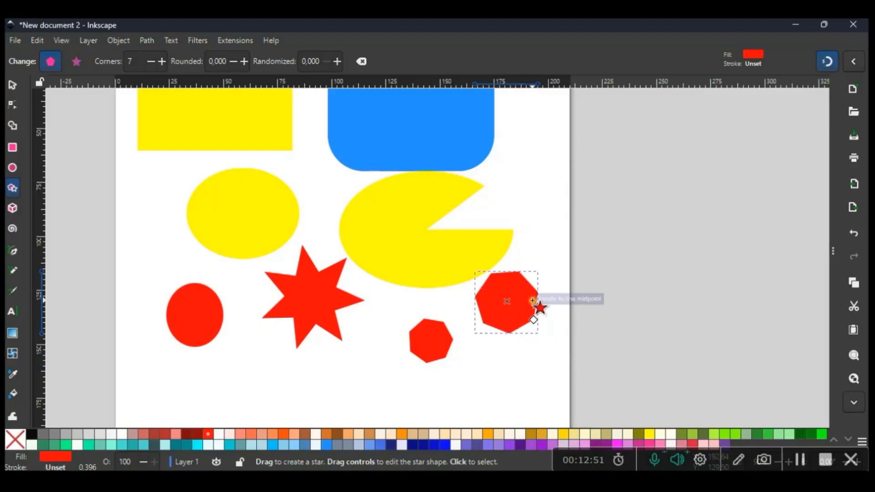
click(362, 61)
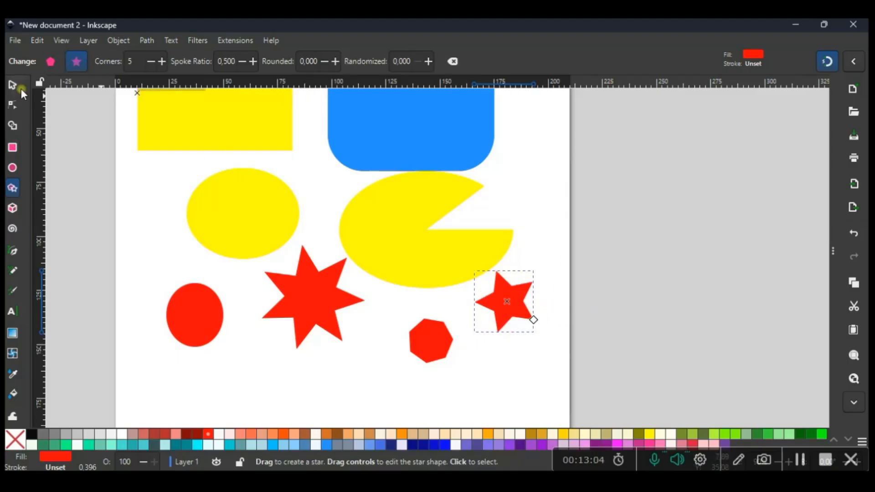
Reshape the five-pointed star with the Node tool by adjusting its tip radius handle until one point faces almost straight up.
click(14, 106)
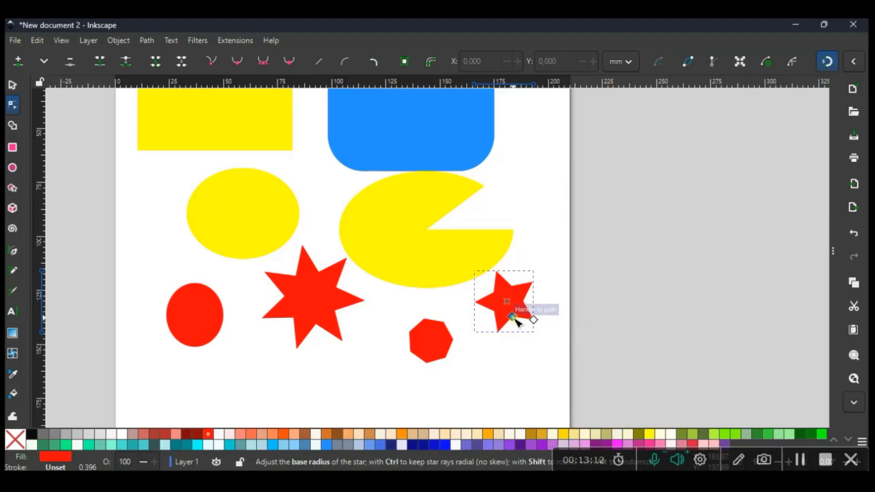
drag(516, 316, 535, 333)
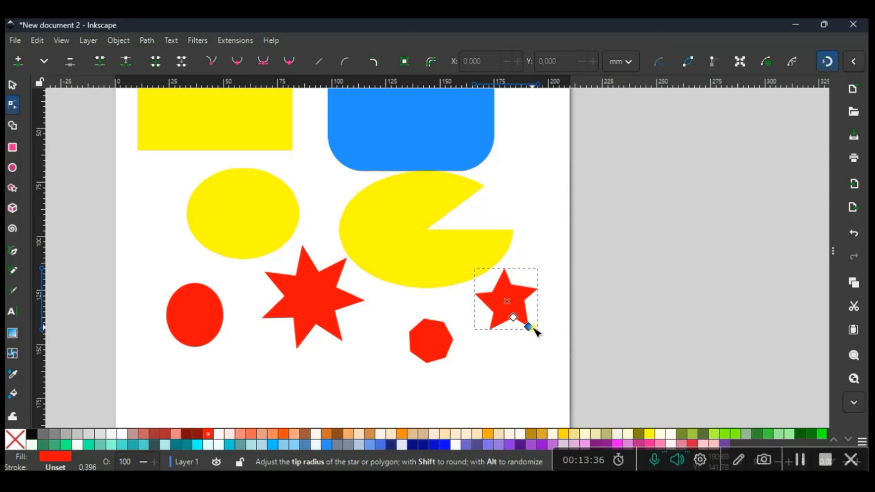
drag(536, 332, 528, 326)
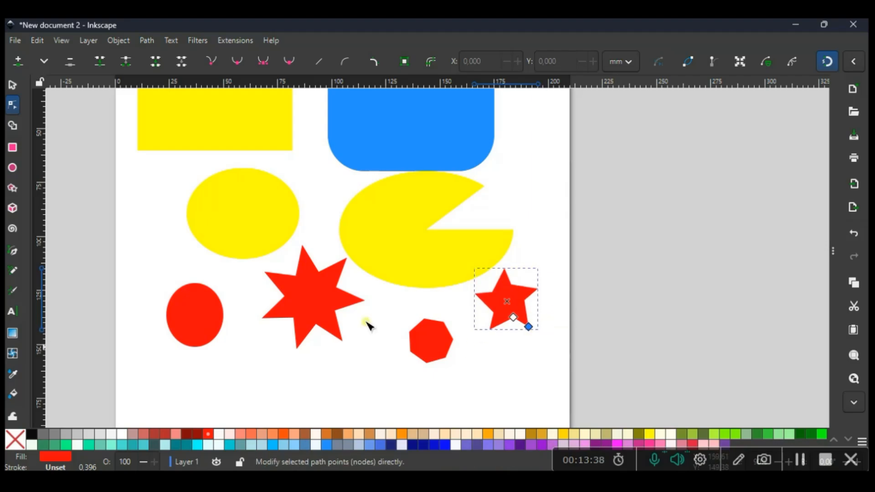
scroll(244, 237, up, 3)
scroll(245, 237, down, 3)
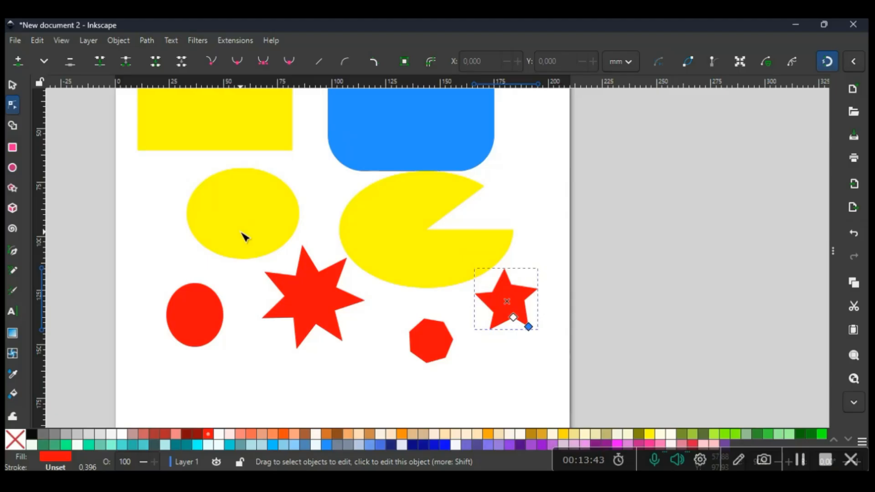